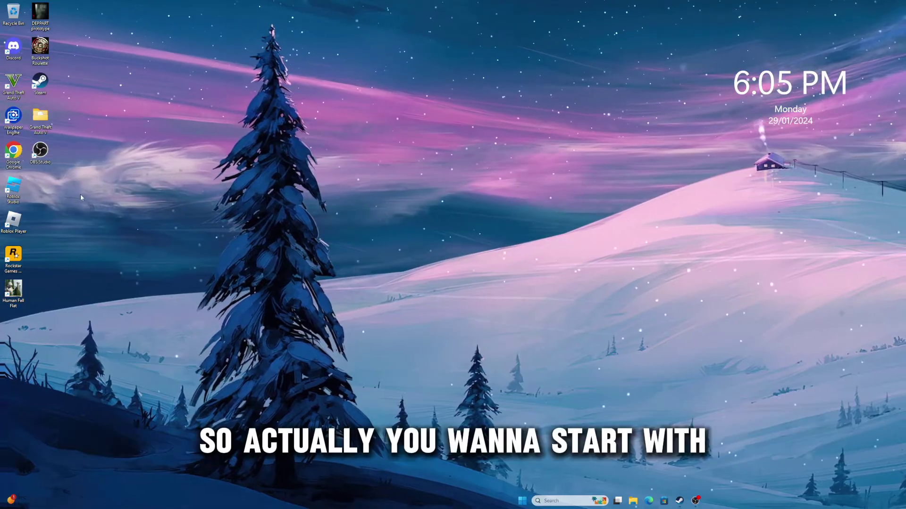
Step: Launch Chrome from the desktop, centre its window, and enter itch.io as the address
click(14, 47)
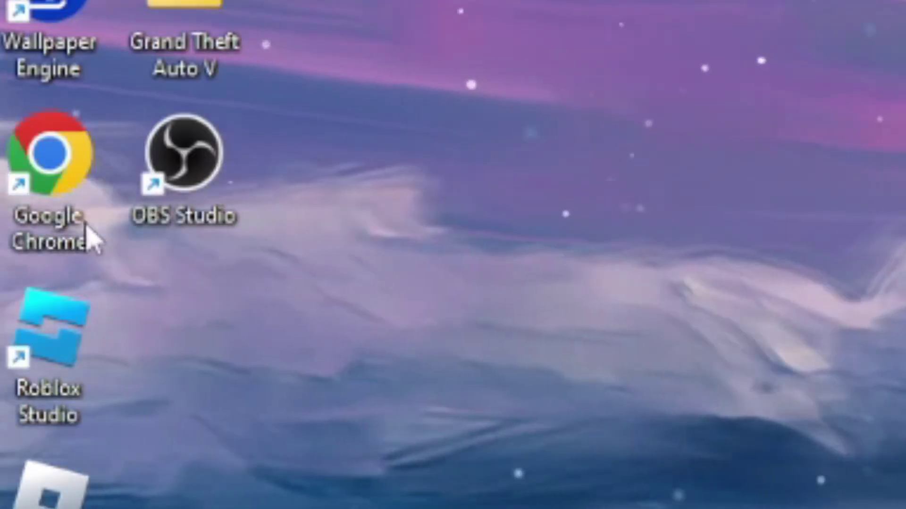
double_click(52, 180)
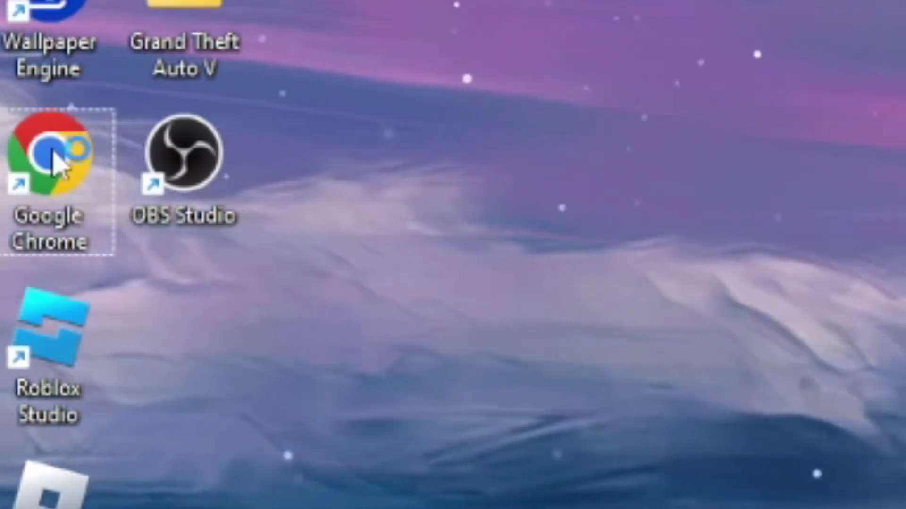
drag(605, 30, 362, 23)
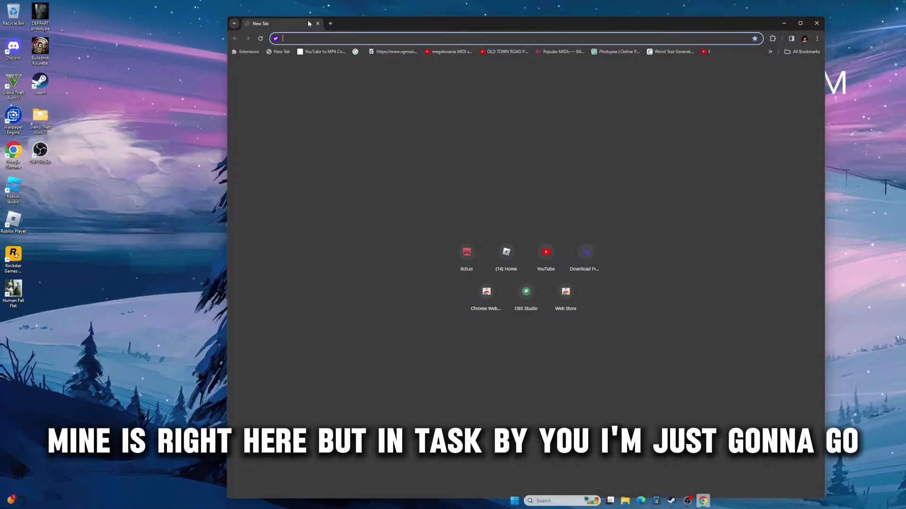
text(itch)
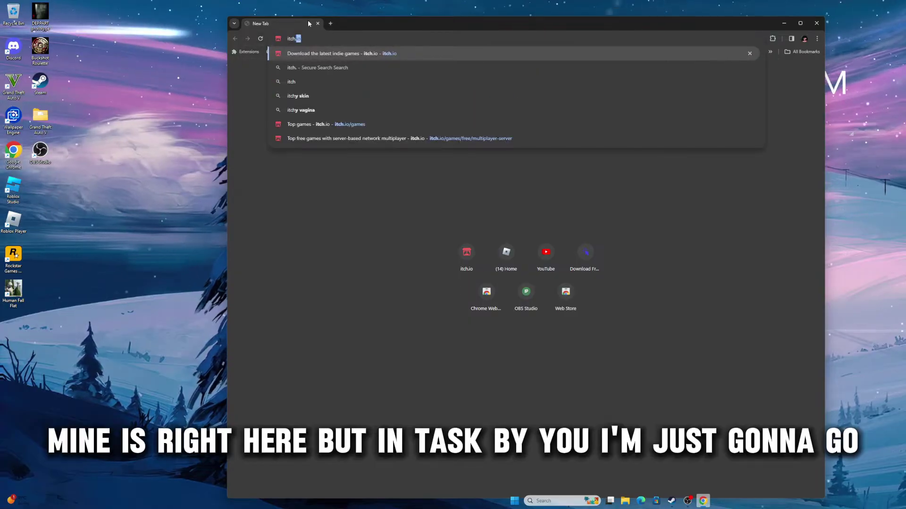
text(.io)
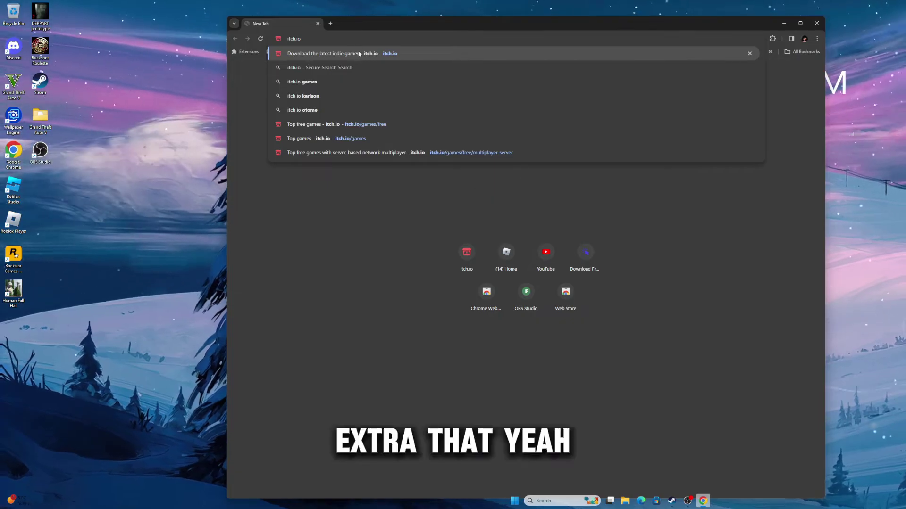
Step: Go to itch.io and download the free BootlegBox Vol 01 zip from its game page
click(358, 51)
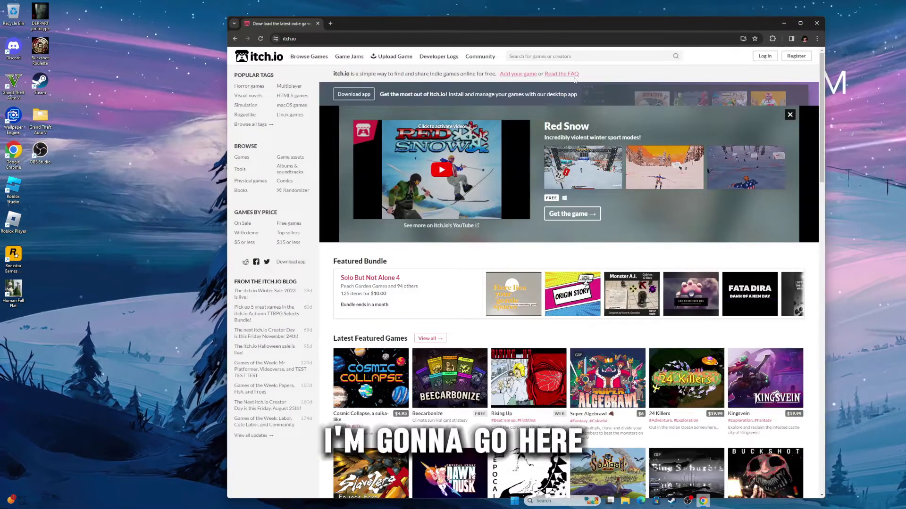
scroll(518, 261, down, 8)
scroll(468, 276, down, 2)
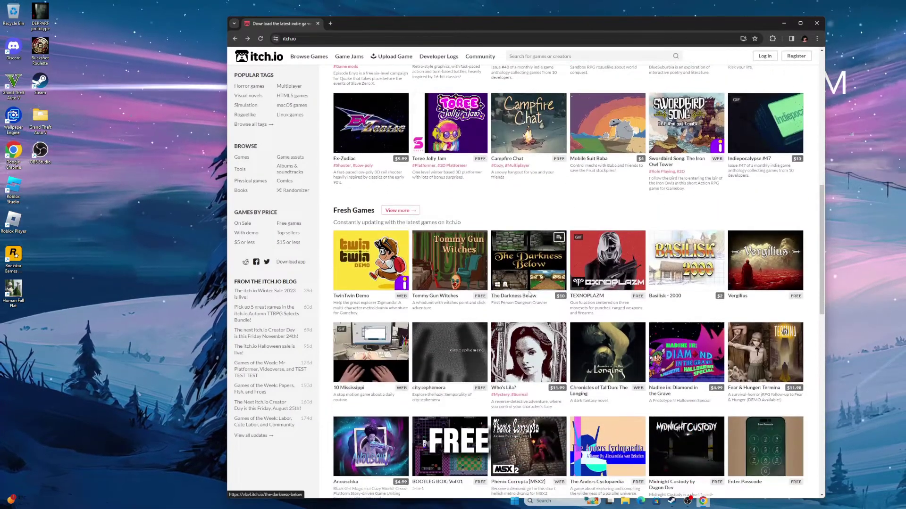
mouse_move(607, 260)
scroll(734, 310, down, 2)
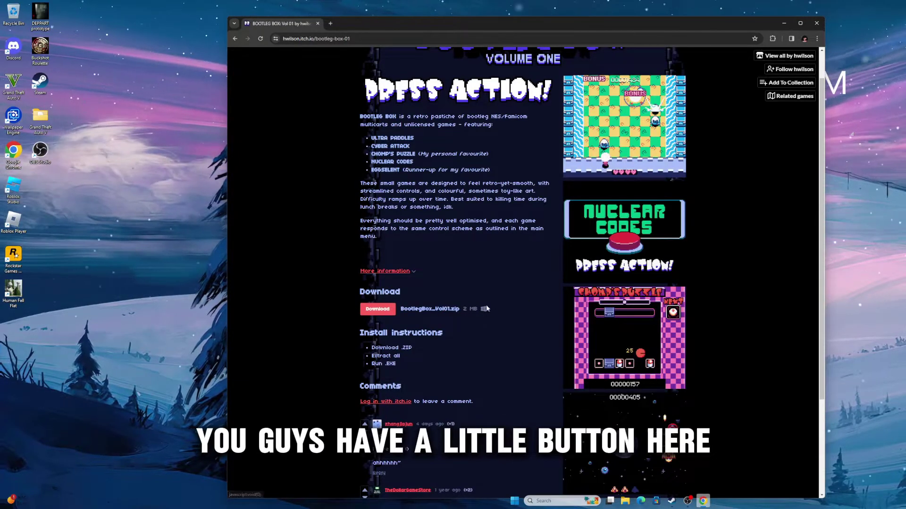
drag(485, 307, 434, 308)
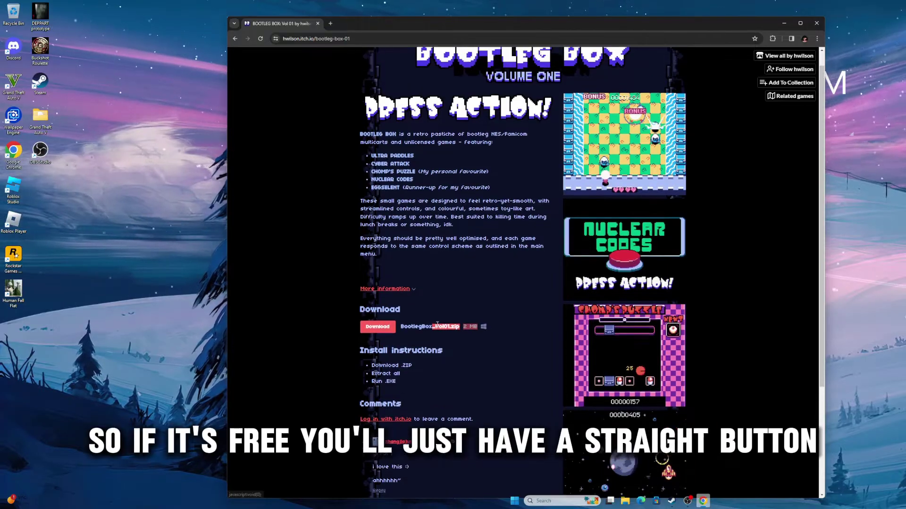
scroll(443, 295, up, 1)
scroll(461, 258, down, 2)
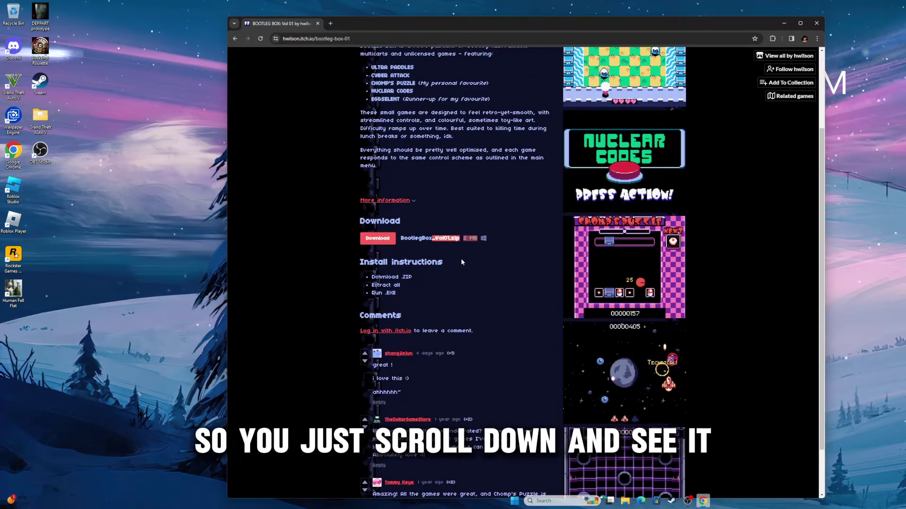
click(383, 241)
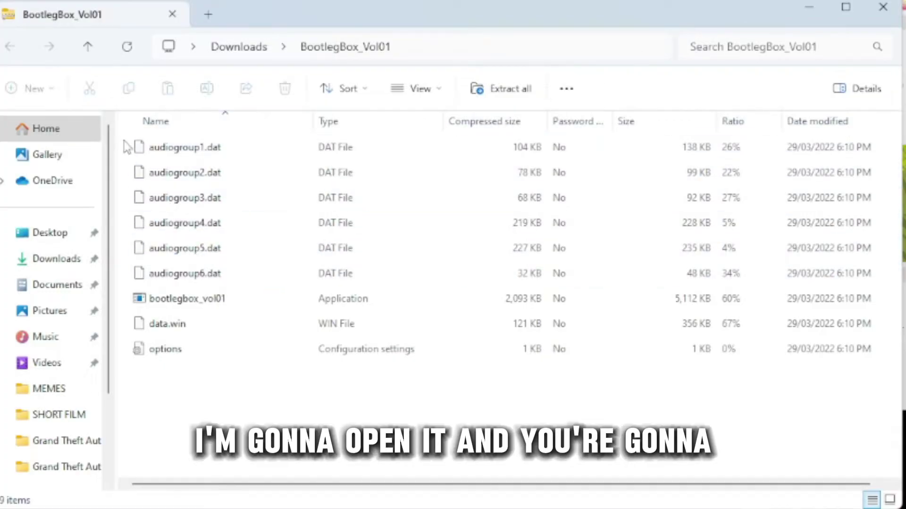
Step: Extract the BootlegBox_Vol01 zip into a folder in Downloads and close the zip window
drag(124, 140, 824, 426)
click(816, 413)
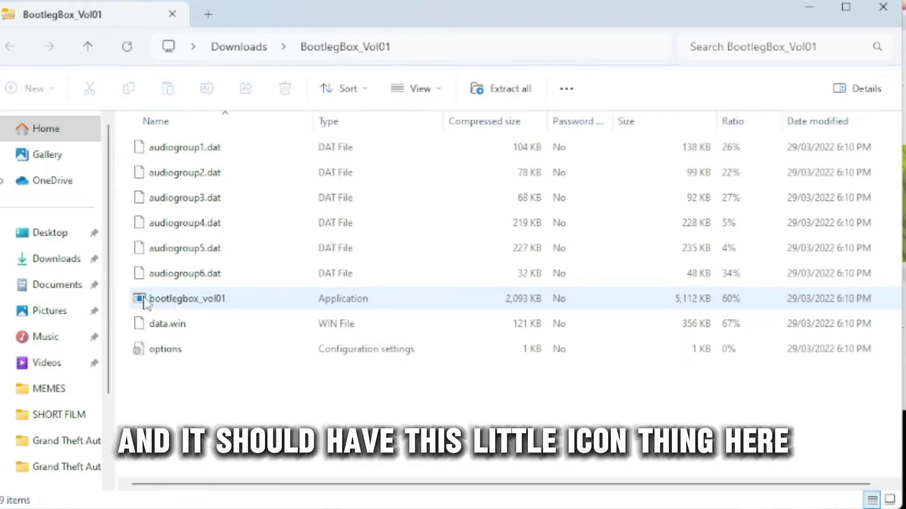
double_click(285, 304)
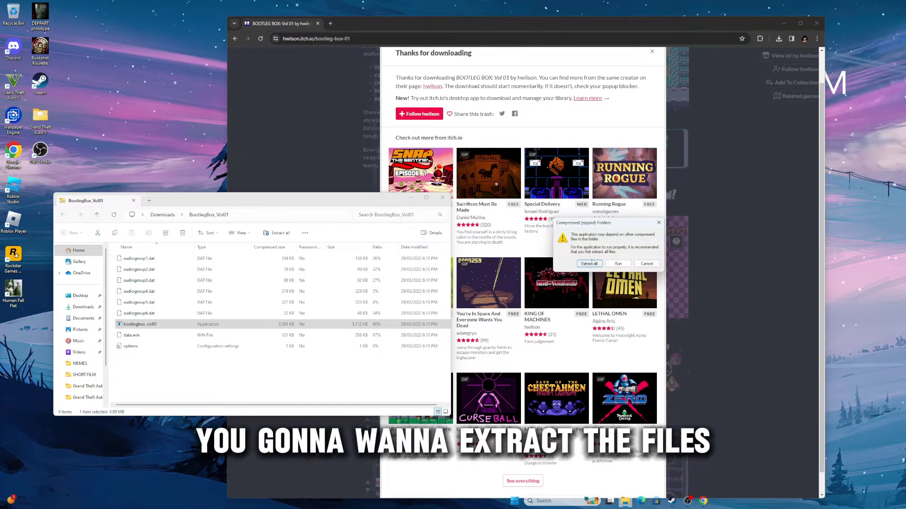
click(589, 264)
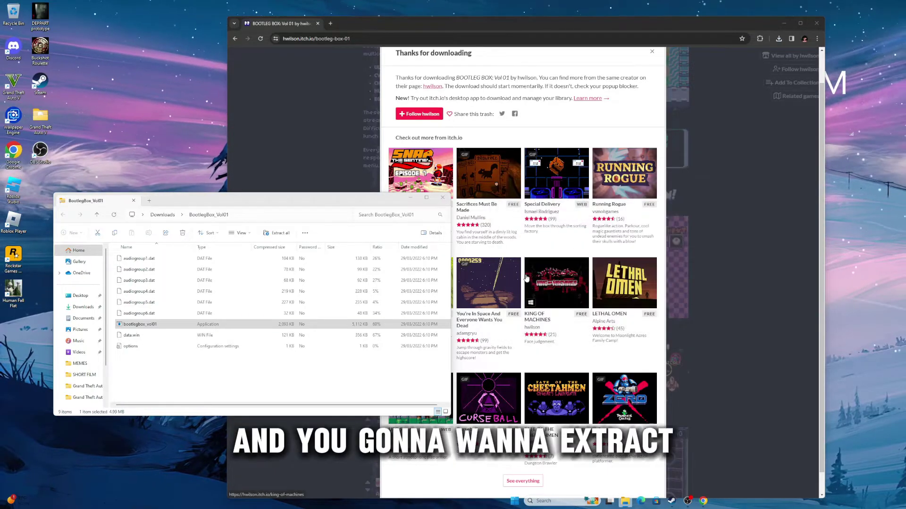
drag(233, 210, 664, 183)
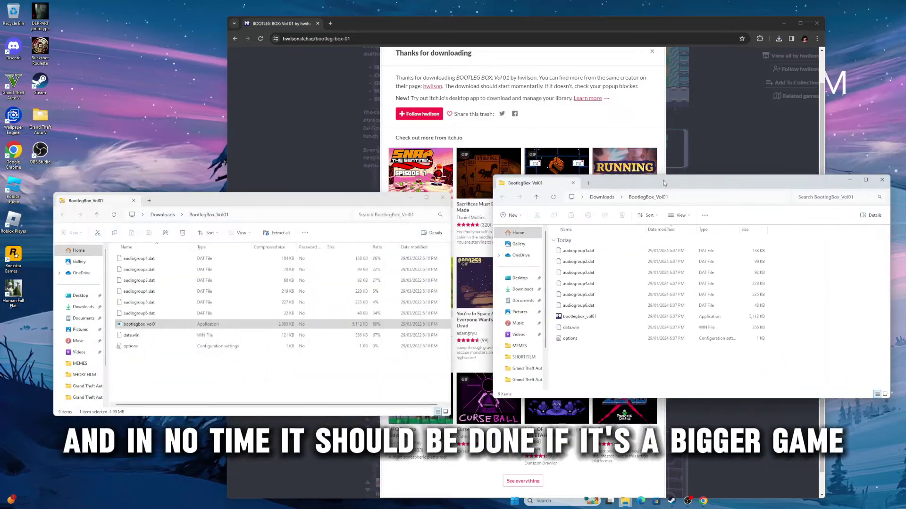
click(443, 198)
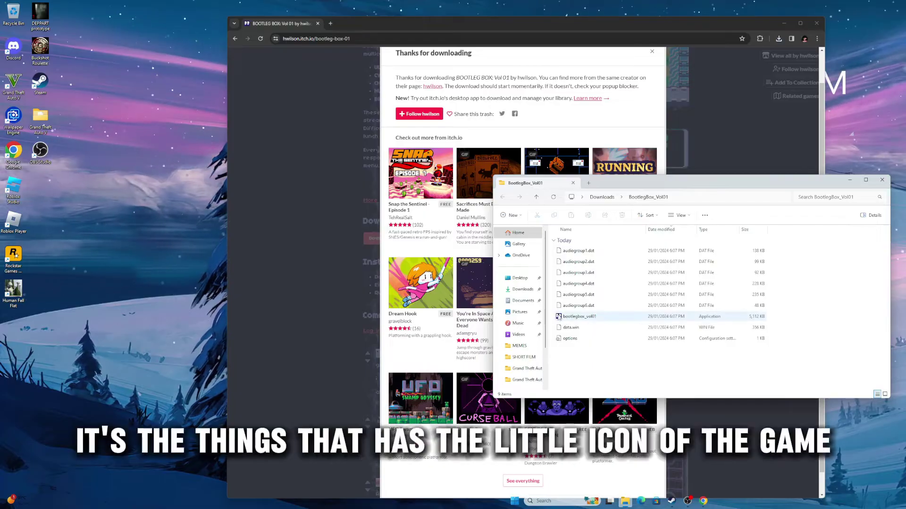
Step: Run the extracted bootlegbox_vol01 game, allowing it past the SmartScreen warning with Run anyway
double_click(561, 317)
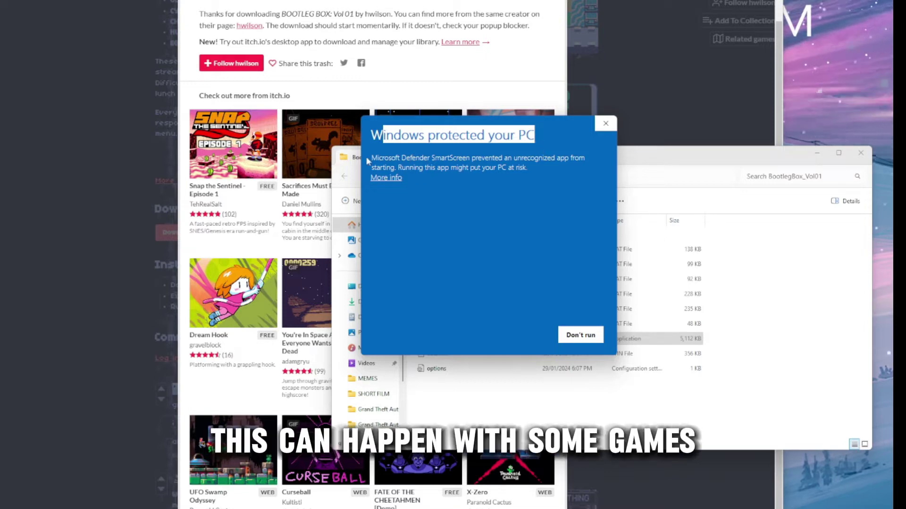
drag(368, 159, 542, 179)
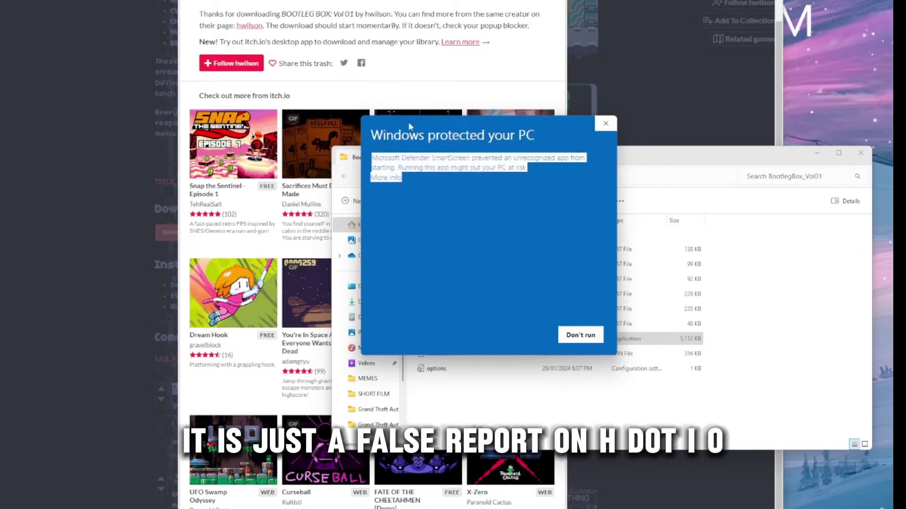
click(385, 177)
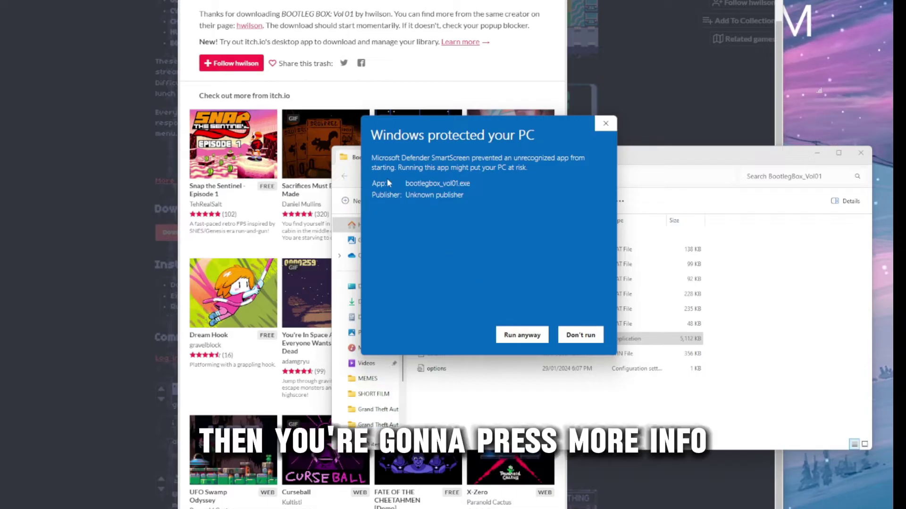
click(521, 336)
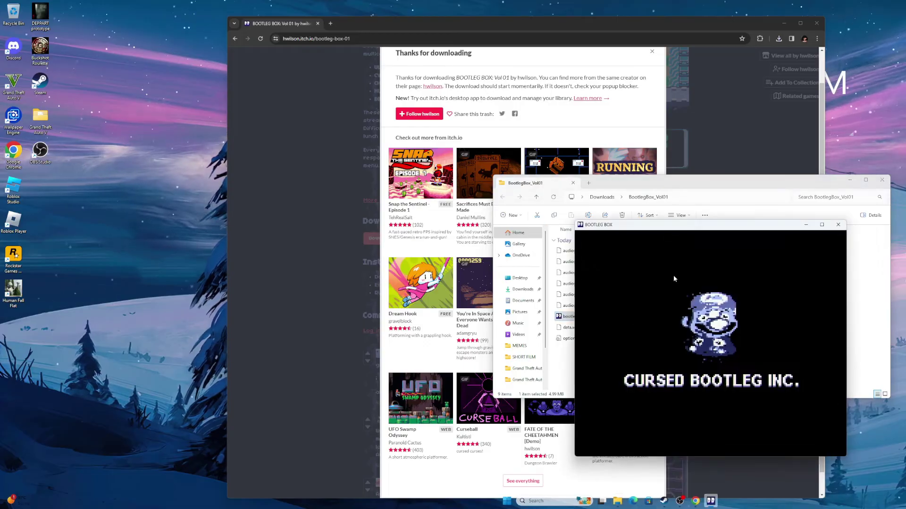
Step: Move the Bootleg Box game window to the left, then close the game
drag(660, 231, 183, 115)
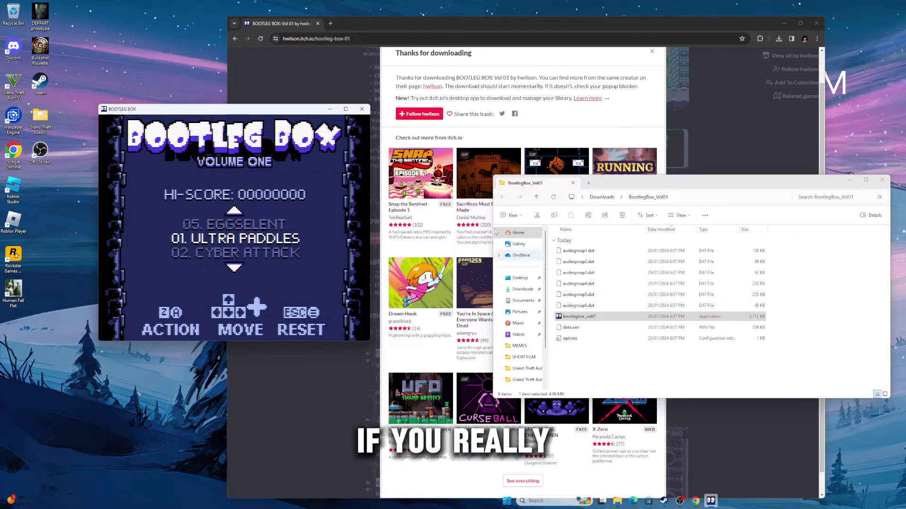
click(362, 109)
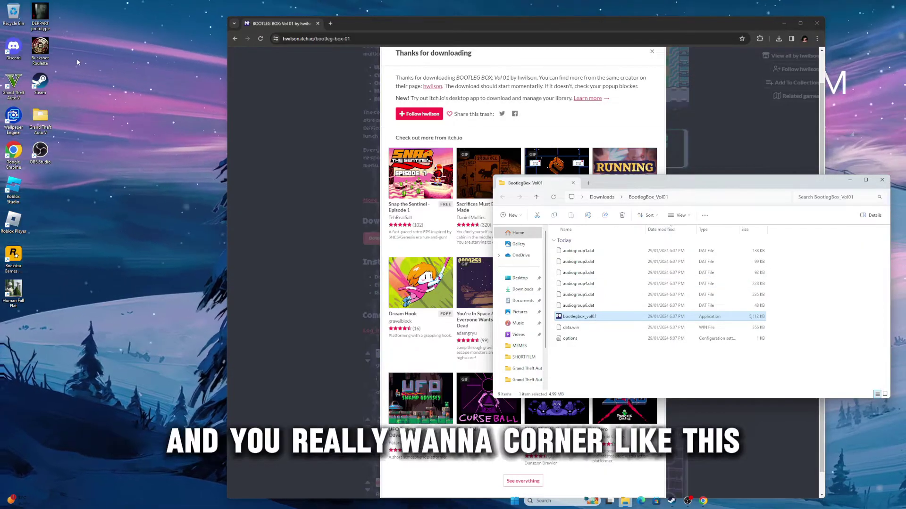
Step: Copy bootlegbox_vol01 and paste it as a desktop shortcut placed below the other icons
drag(41, 52, 100, 60)
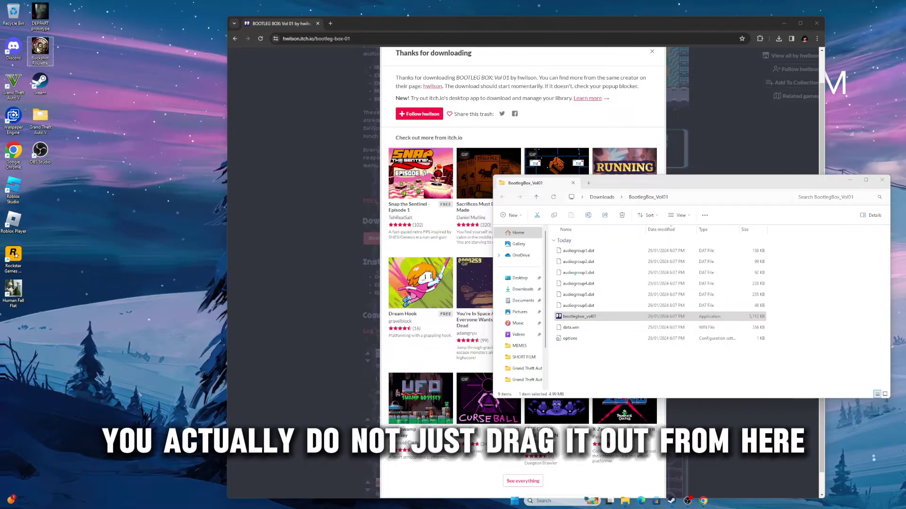
mouse_move(579, 317)
mouse_down()
mouse_move(625, 330)
mouse_move(611, 321)
mouse_up()
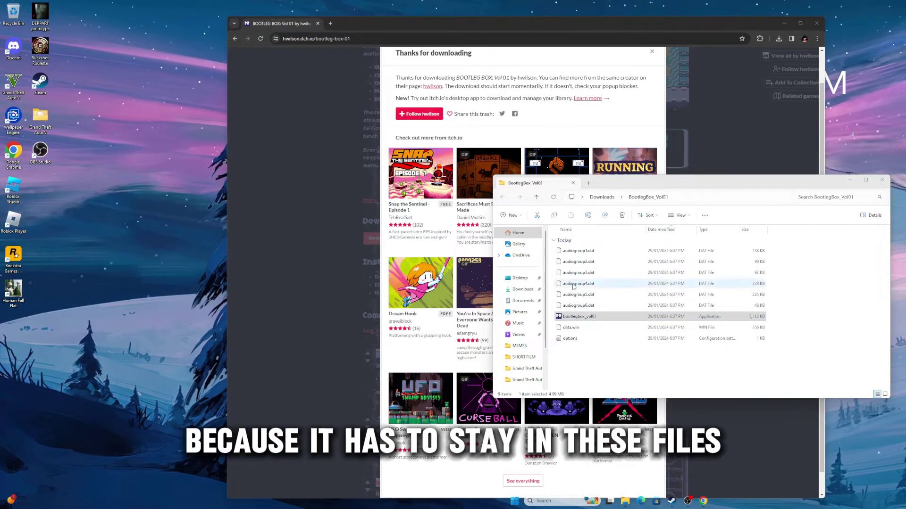
right_click(584, 317)
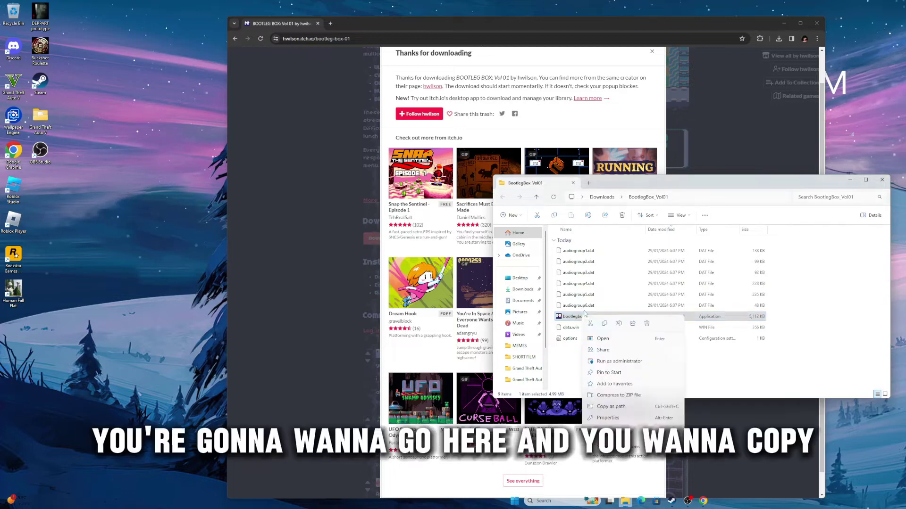
click(605, 325)
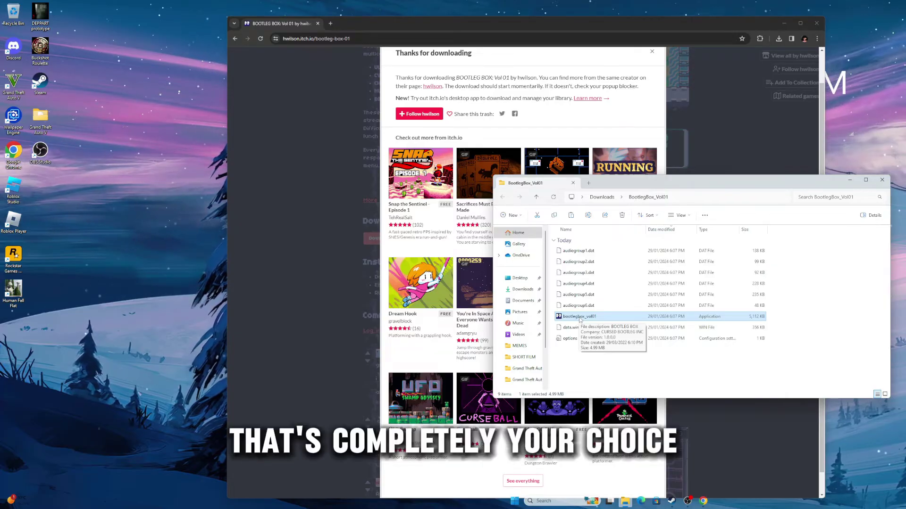
right_click(71, 194)
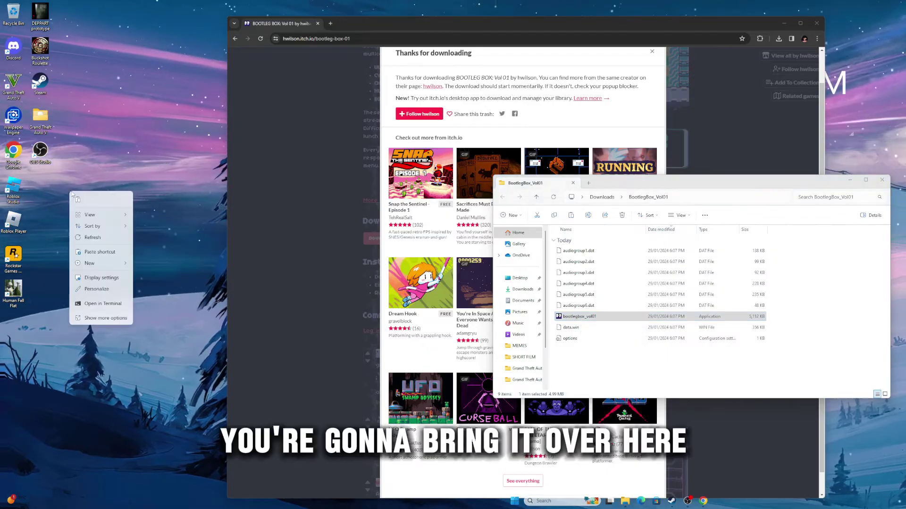
click(76, 201)
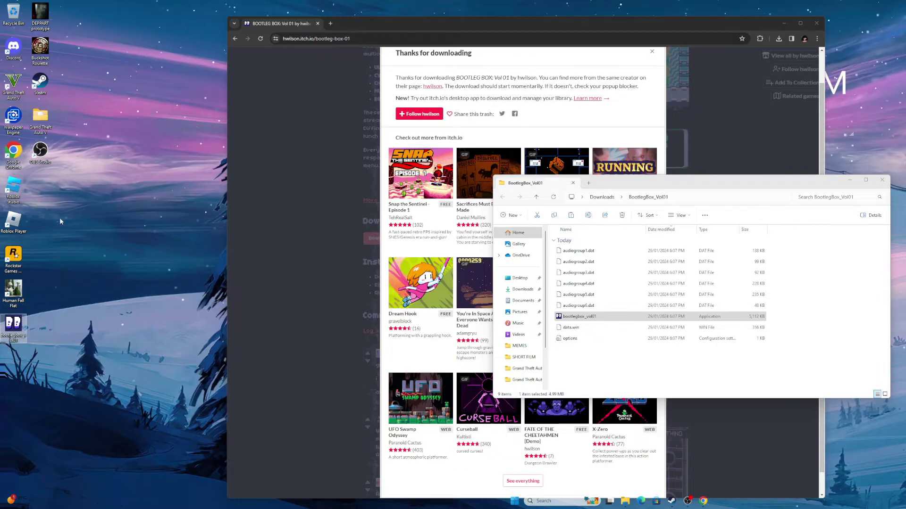
drag(9, 329, 67, 263)
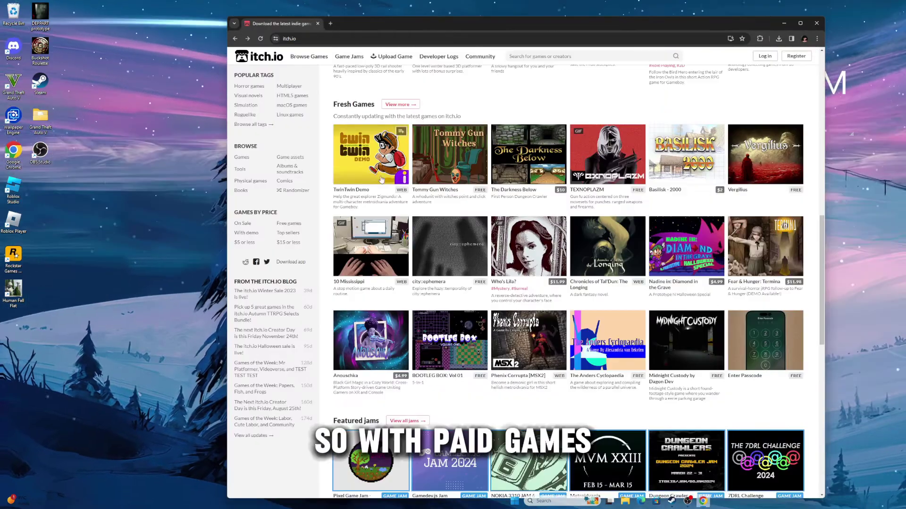
mouse_move(449, 155)
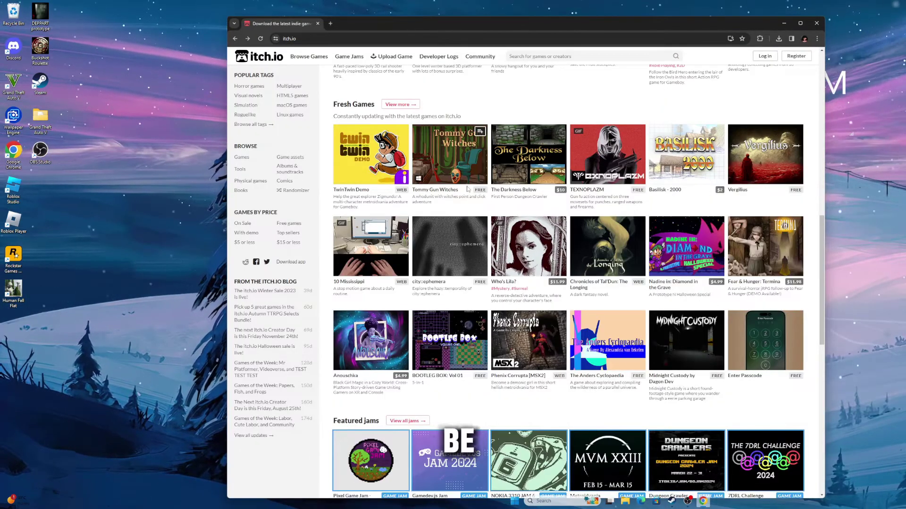
Step: Open the Anouschka game page from the itch.io homepage's fresh games
scroll(402, 239, down, 1)
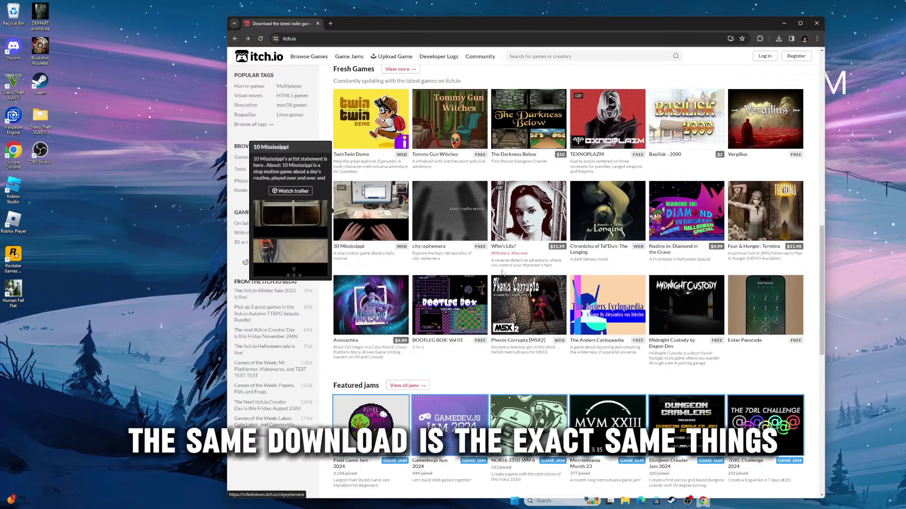
scroll(425, 264, down, 2)
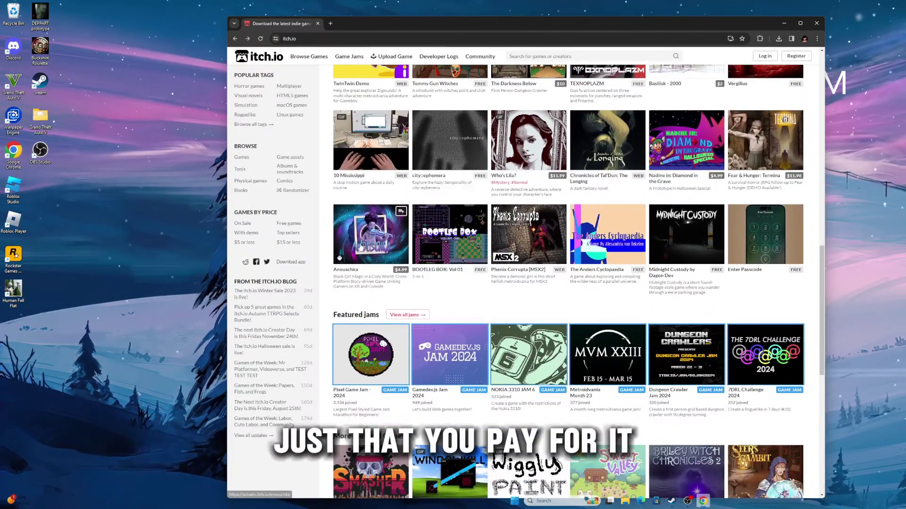
click(361, 247)
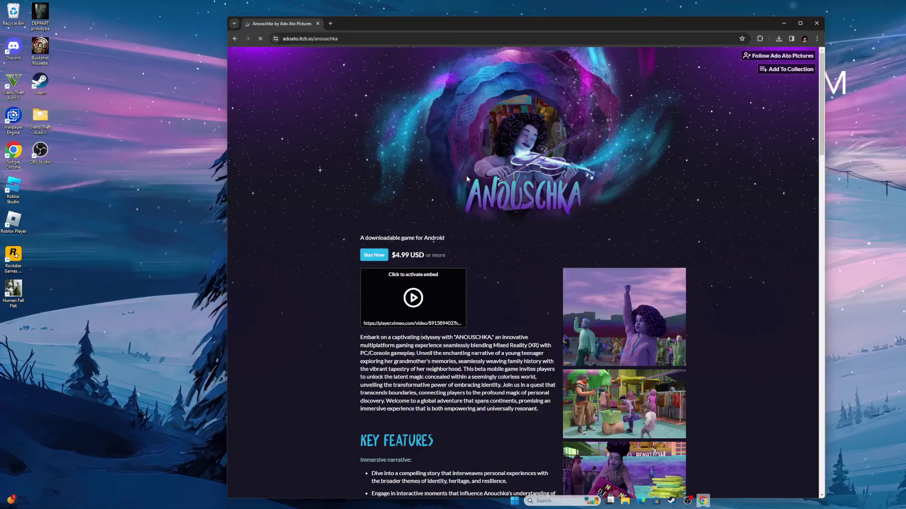
Step: Scroll the Anouschka page down to its Purchase section and start buying it
scroll(466, 178, down, 2)
scroll(461, 264, down, 3)
scroll(456, 351, down, 4)
scroll(457, 352, down, 3)
scroll(457, 353, down, 3)
scroll(456, 354, down, 3)
scroll(457, 355, down, 1)
scroll(456, 355, down, 5)
scroll(456, 355, down, 2)
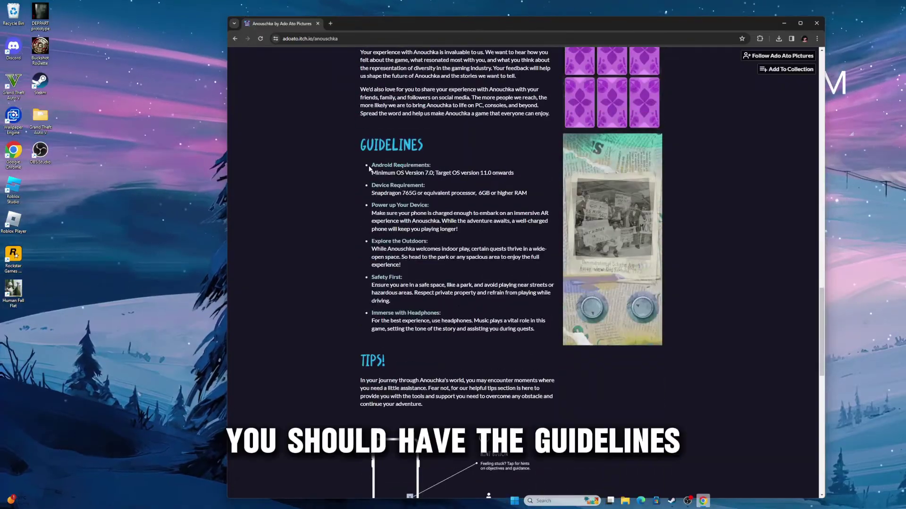
mouse_move(373, 146)
mouse_down()
mouse_move(426, 173)
mouse_move(415, 185)
mouse_up()
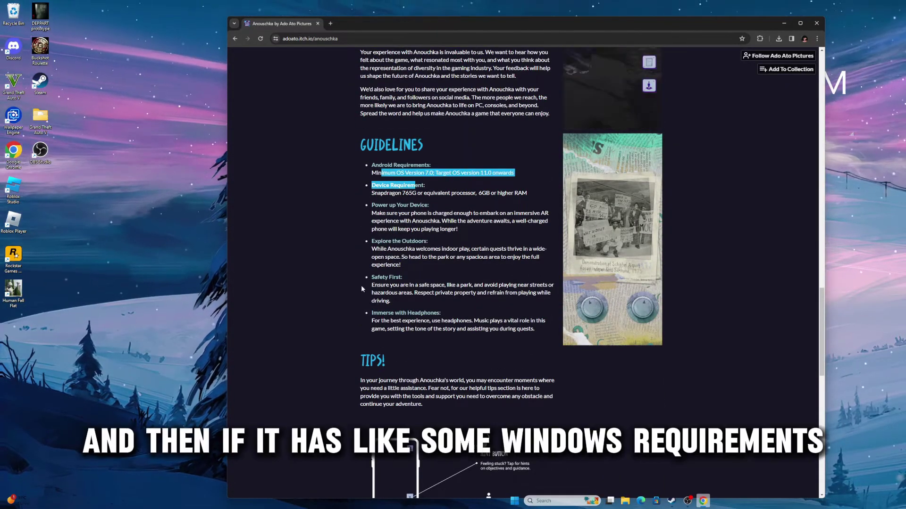
scroll(351, 287, down, 4)
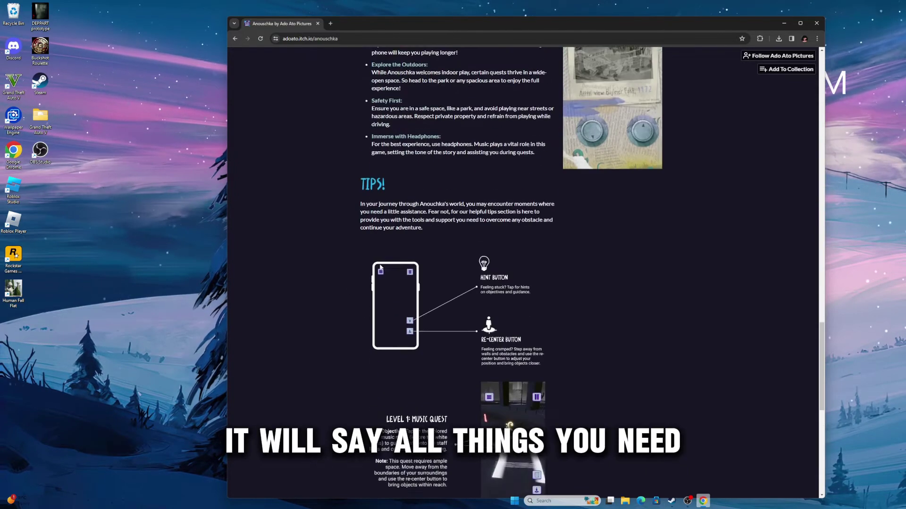
scroll(374, 266, down, 3)
scroll(375, 263, down, 5)
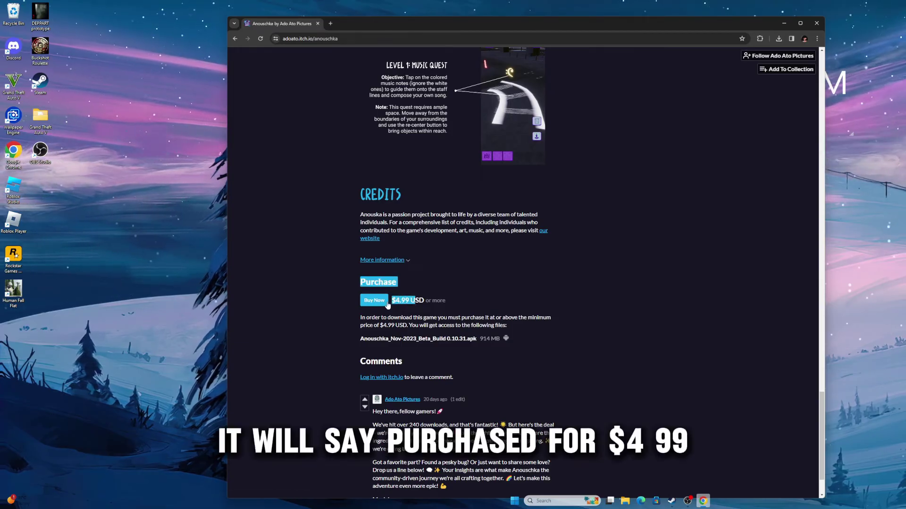
click(374, 301)
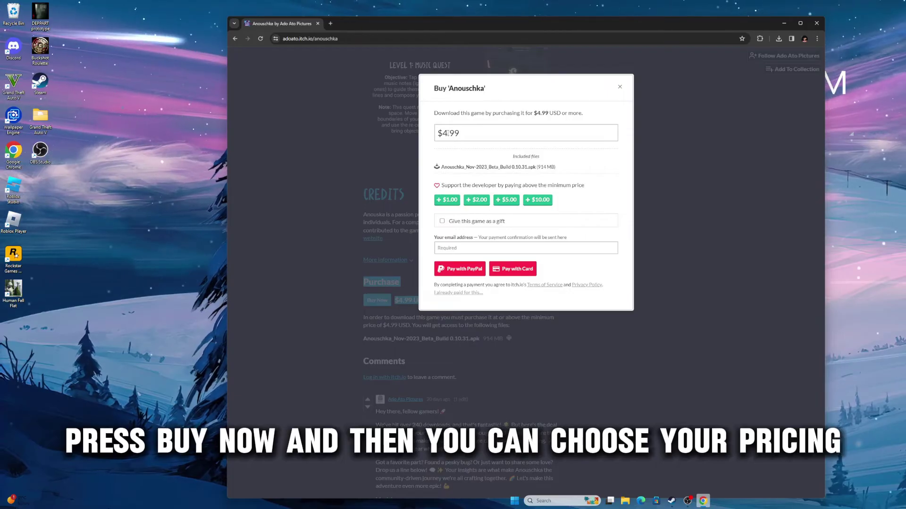
Step: Select the $4.99 price amount, then dismiss the Buy 'Anouschka' dialog without paying
double_click(483, 137)
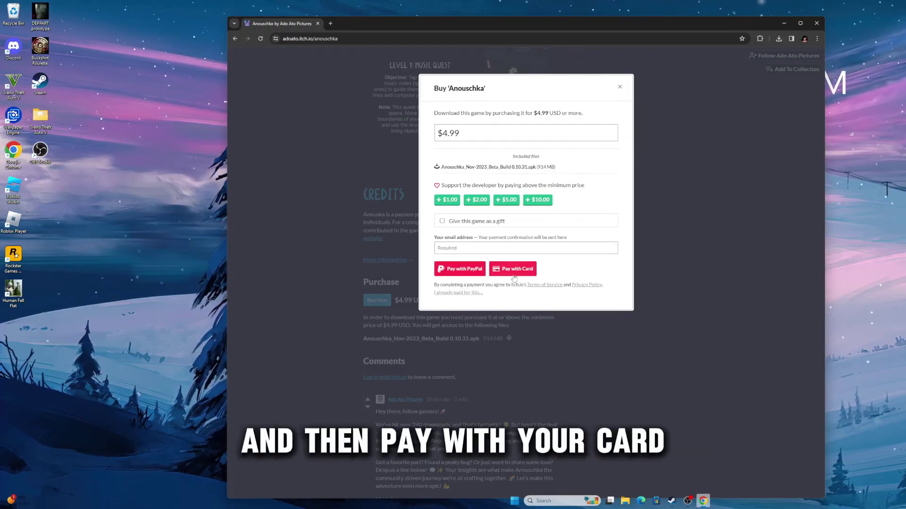
click(622, 87)
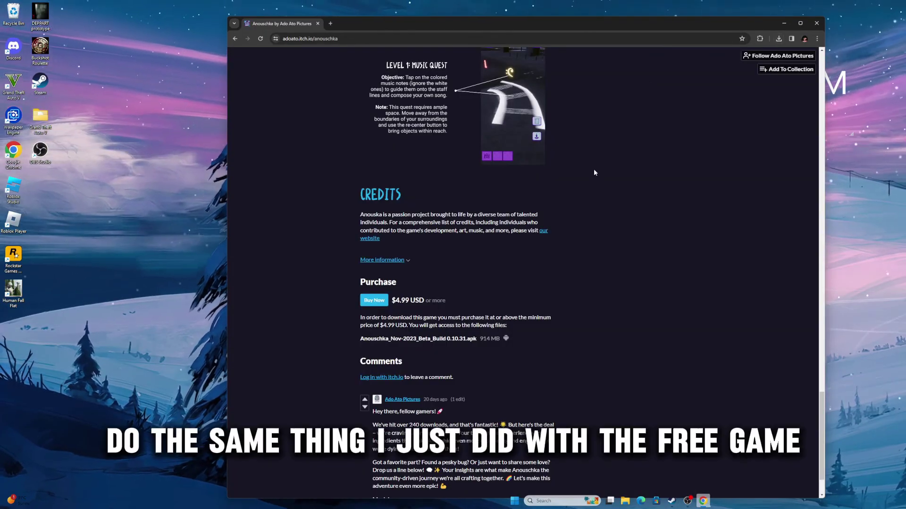
Step: Open a new tab, close the Anouschka tab, and close the Chrome window
scroll(521, 193, up, 1)
scroll(456, 306, up, 5)
scroll(455, 306, up, 6)
scroll(455, 306, up, 4)
scroll(455, 305, up, 6)
scroll(455, 305, up, 3)
scroll(455, 306, up, 10)
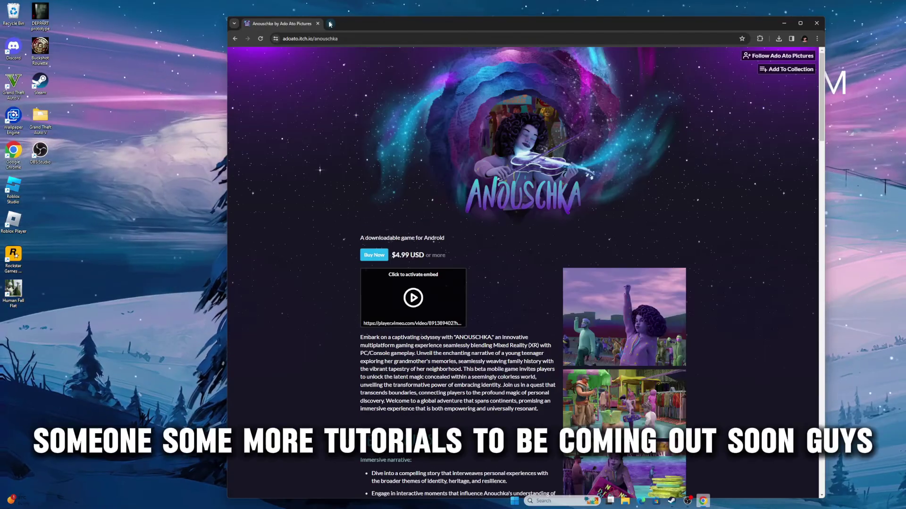
click(330, 23)
click(317, 23)
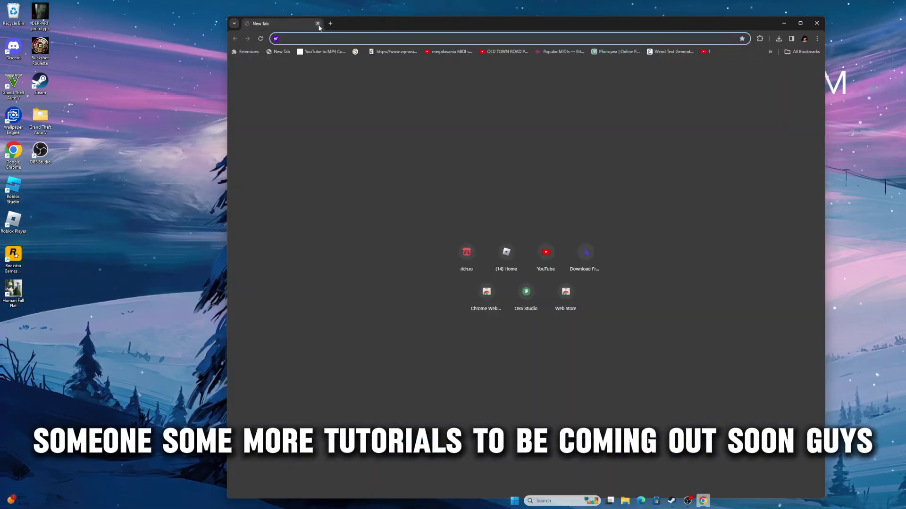
click(817, 23)
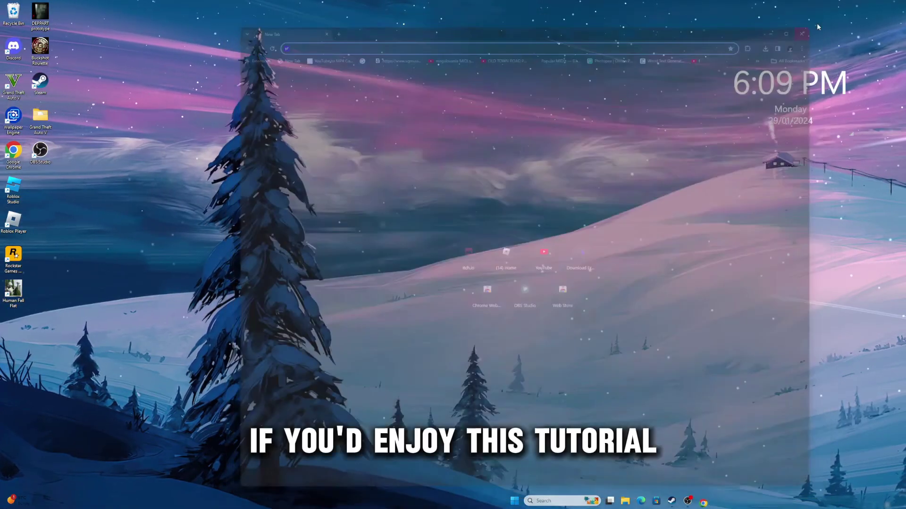